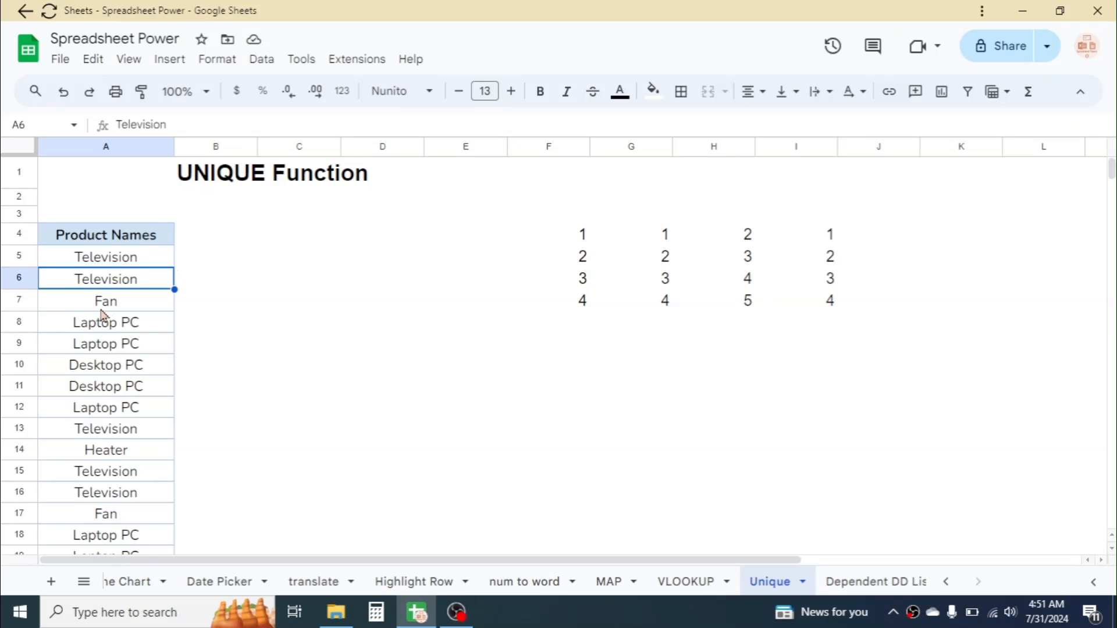
click(103, 303)
click(150, 390)
click(120, 477)
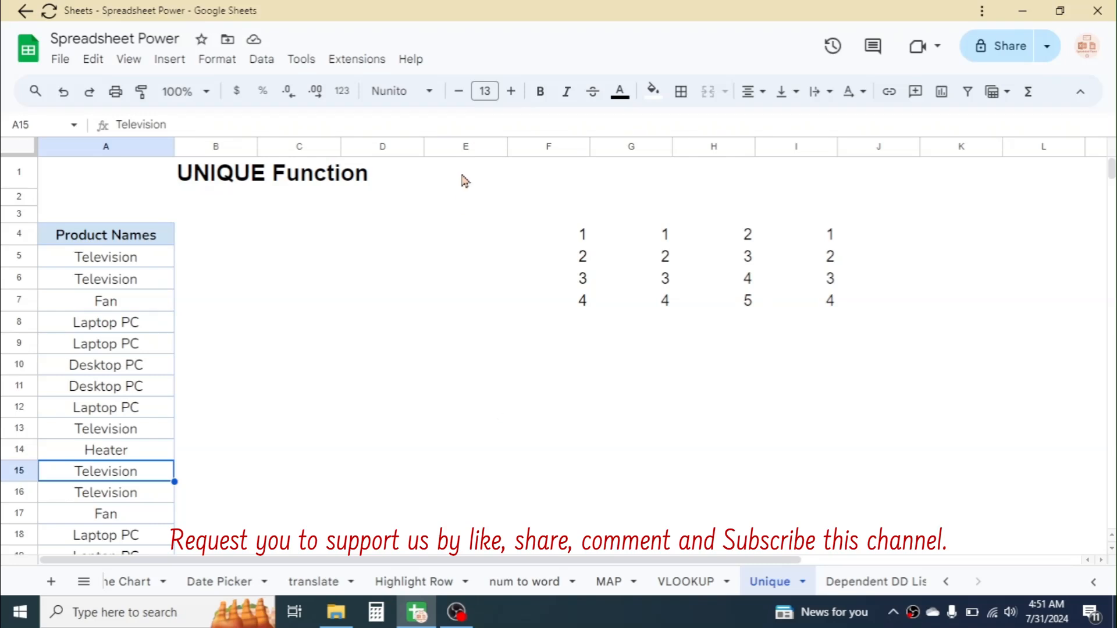
Step: Start a UNIQUE formula in cell D5 and read through the function's argument help
click(358, 262)
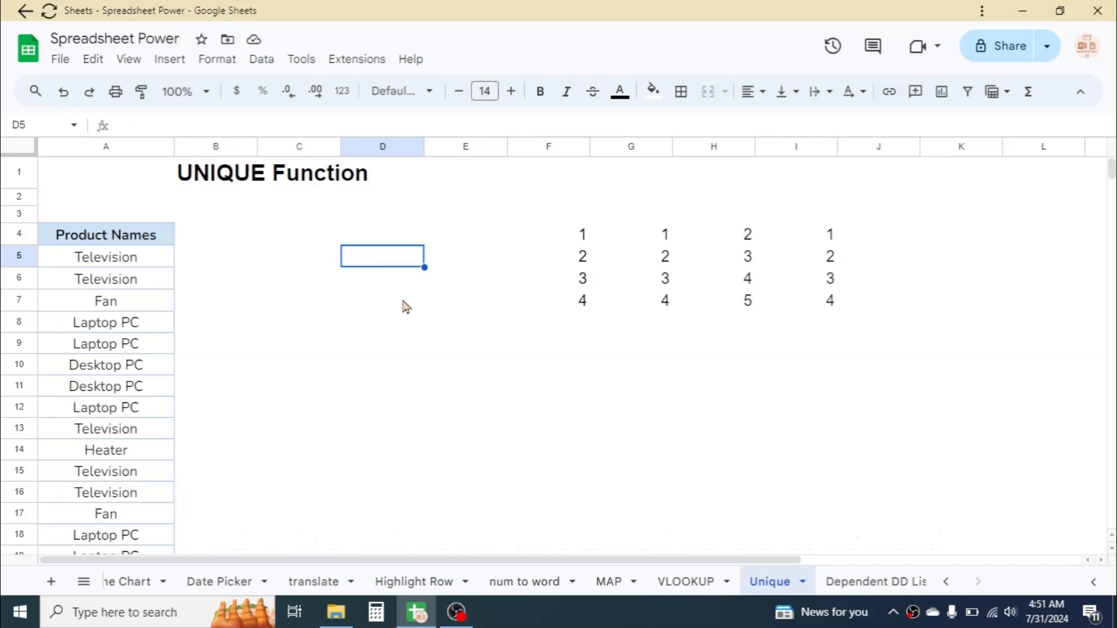
text(=)
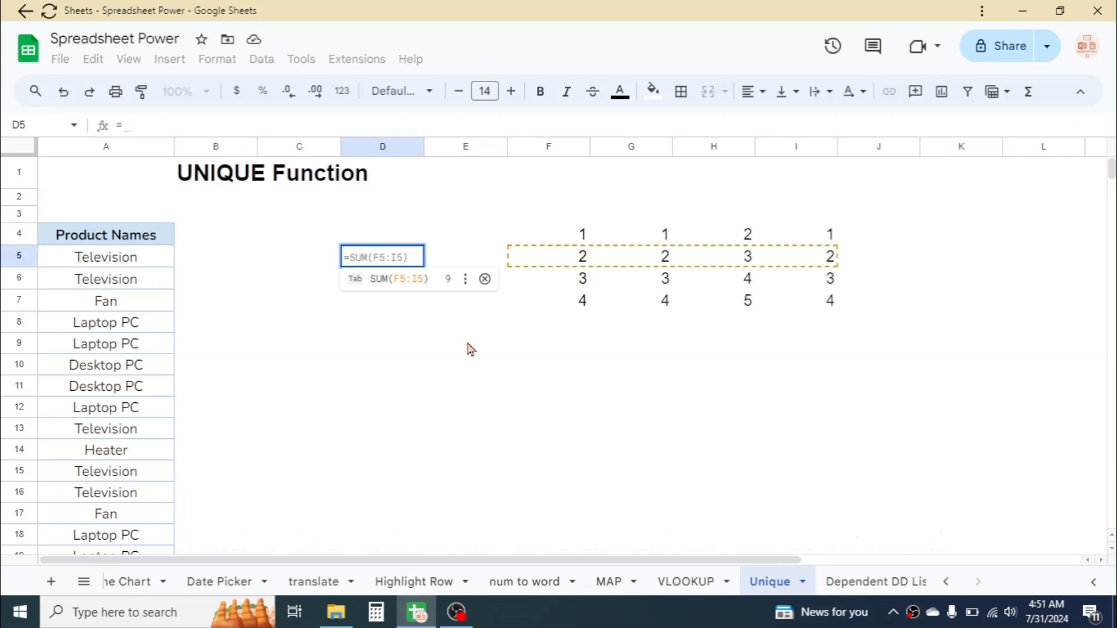
text(UNIQUE)
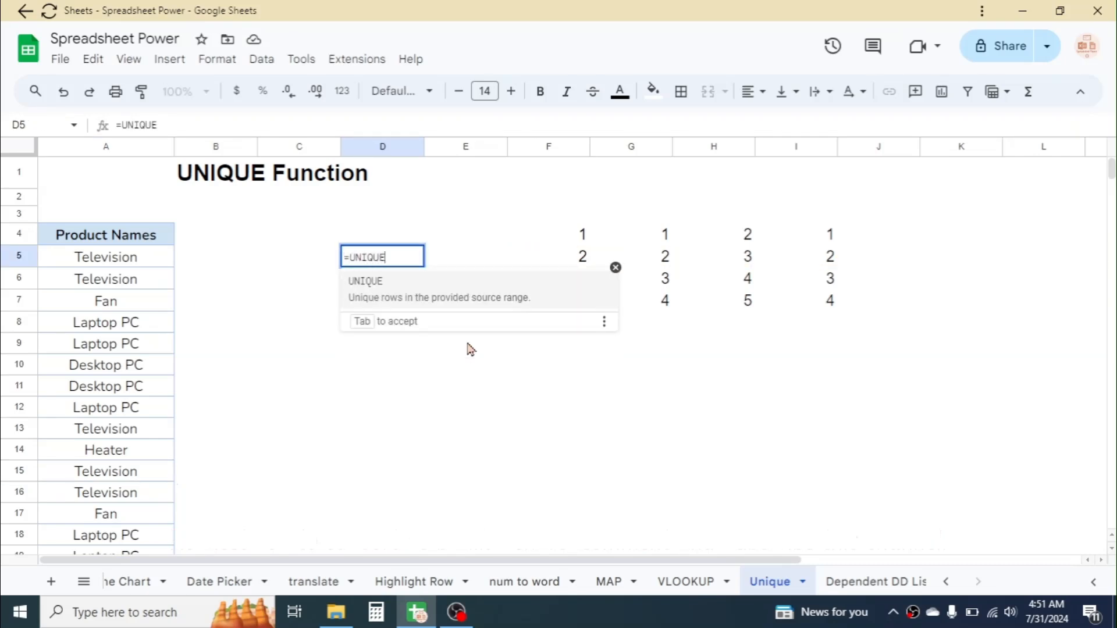
text(()
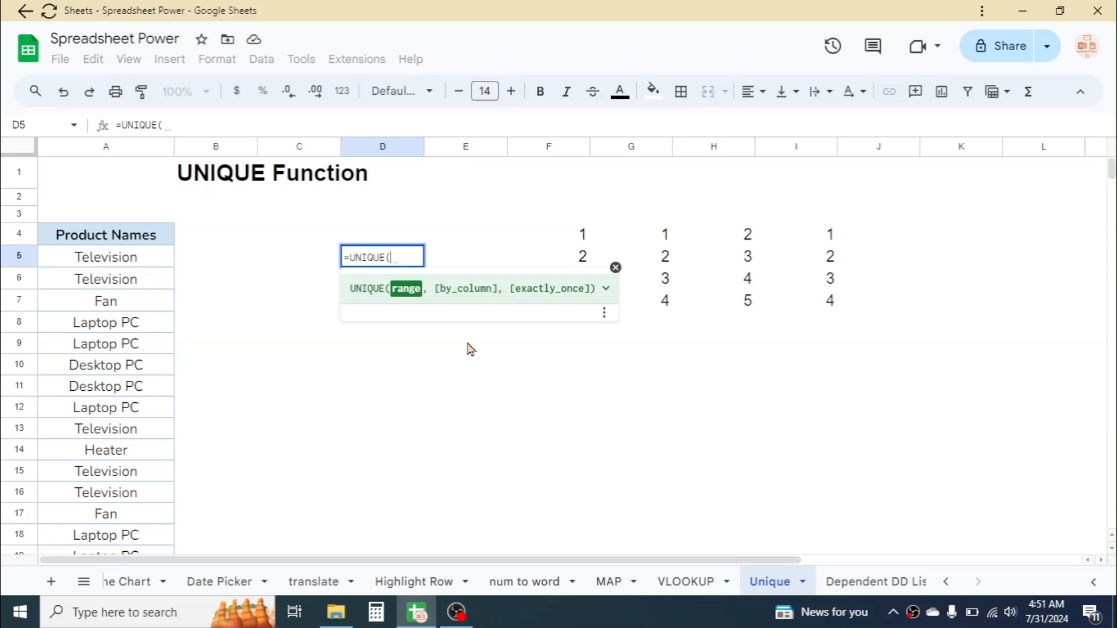
click(607, 289)
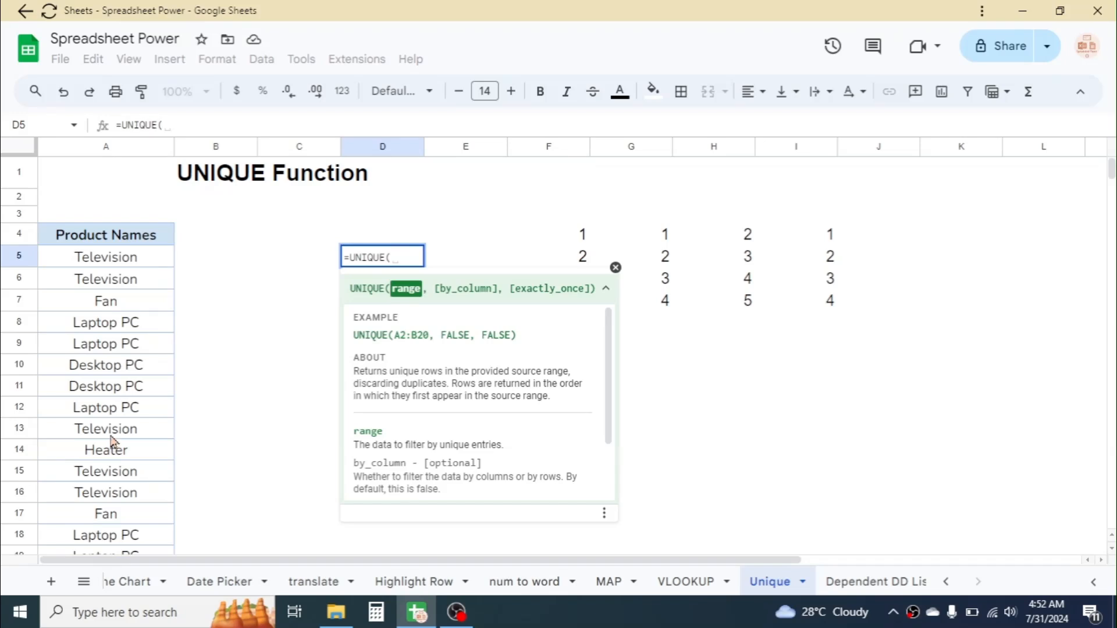
scroll(471, 422, down, 3)
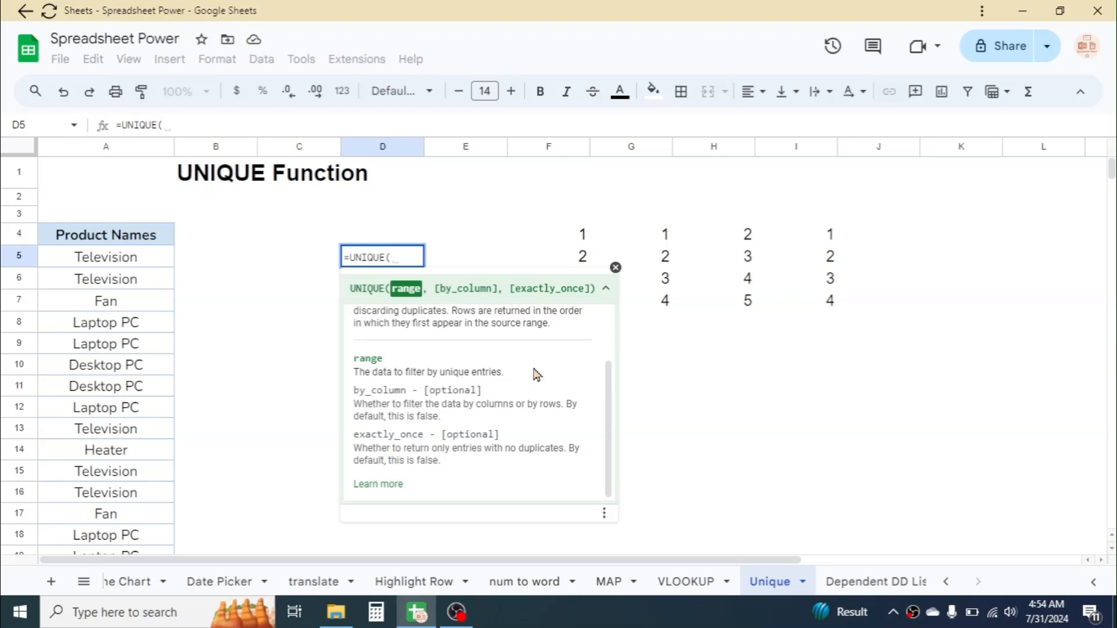
click(607, 291)
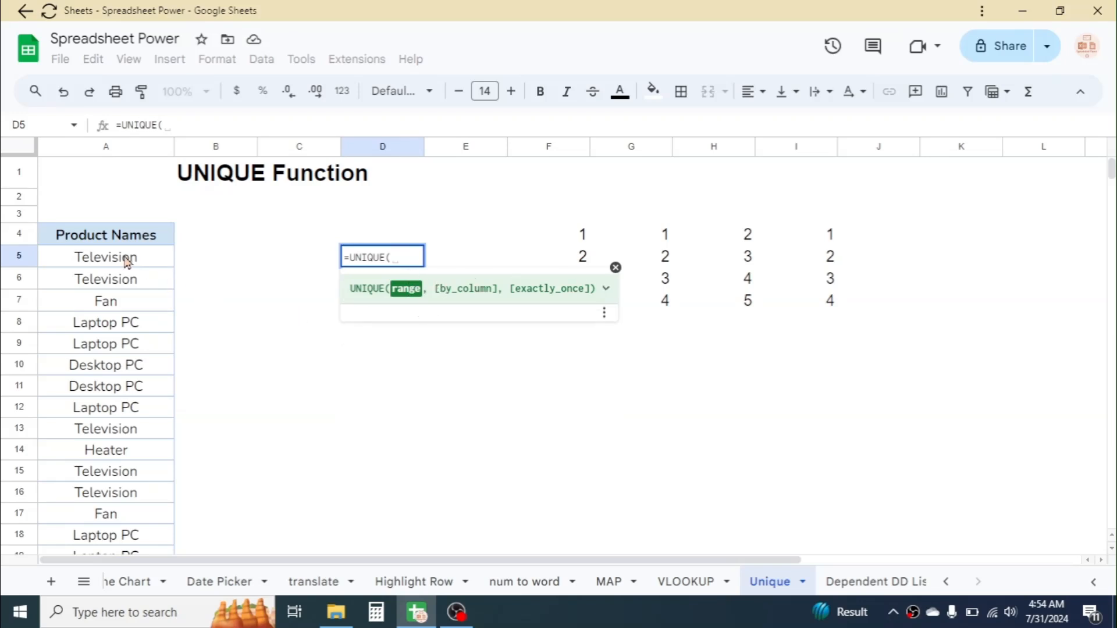
Step: Complete the UNIQUE formula in D5 with the product names range A5:A24
drag(125, 260, 111, 389)
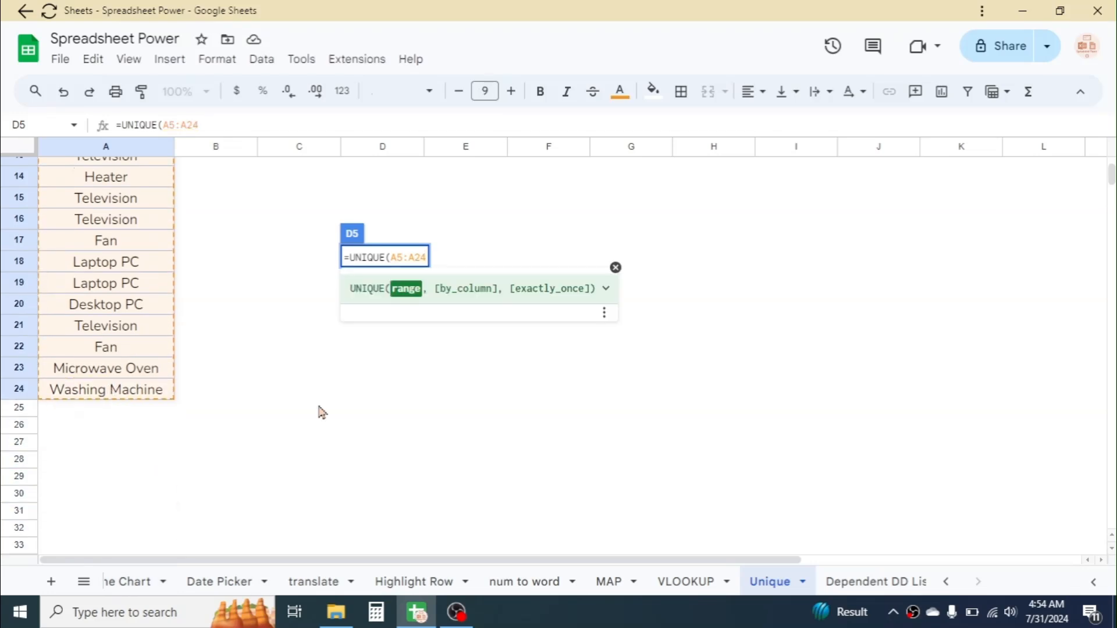
text())
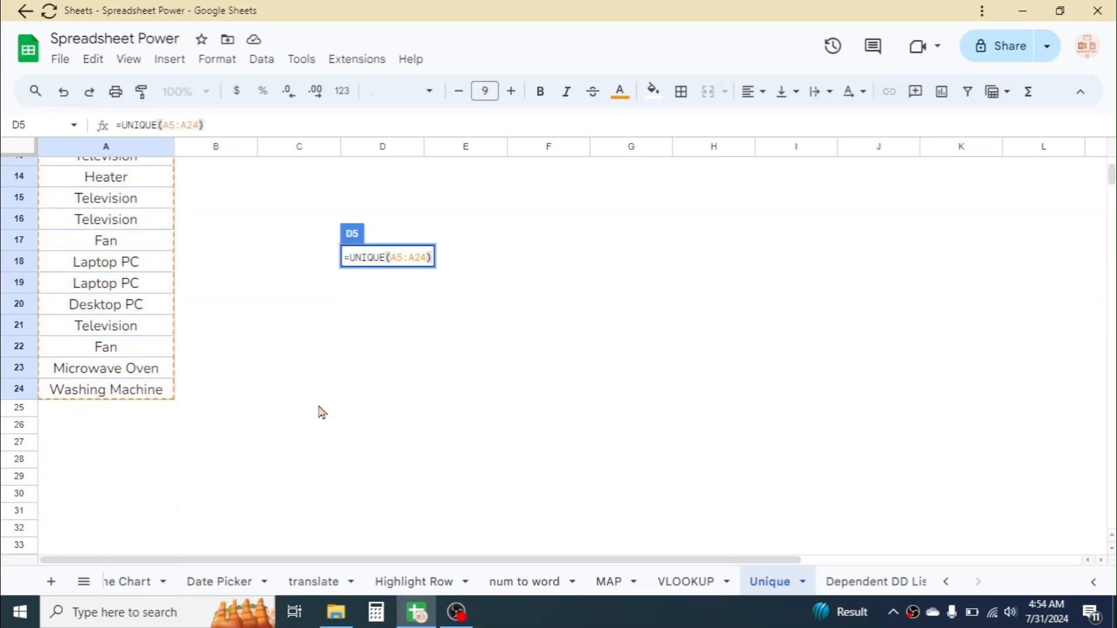
key(Return)
scroll(407, 326, up, 2)
click(547, 348)
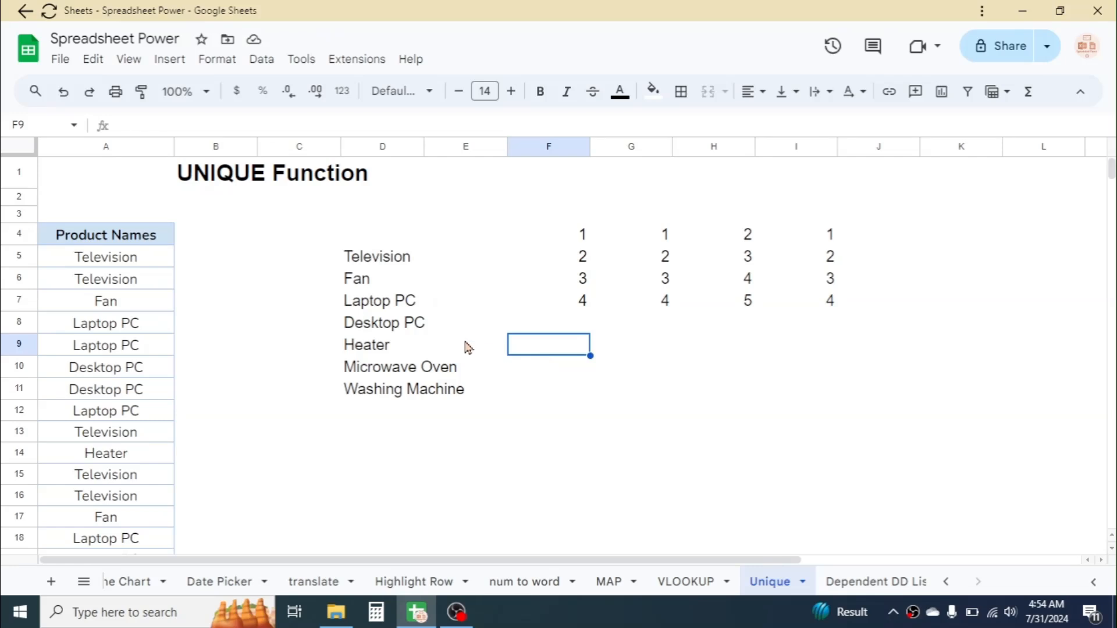
click(381, 282)
click(384, 345)
click(423, 389)
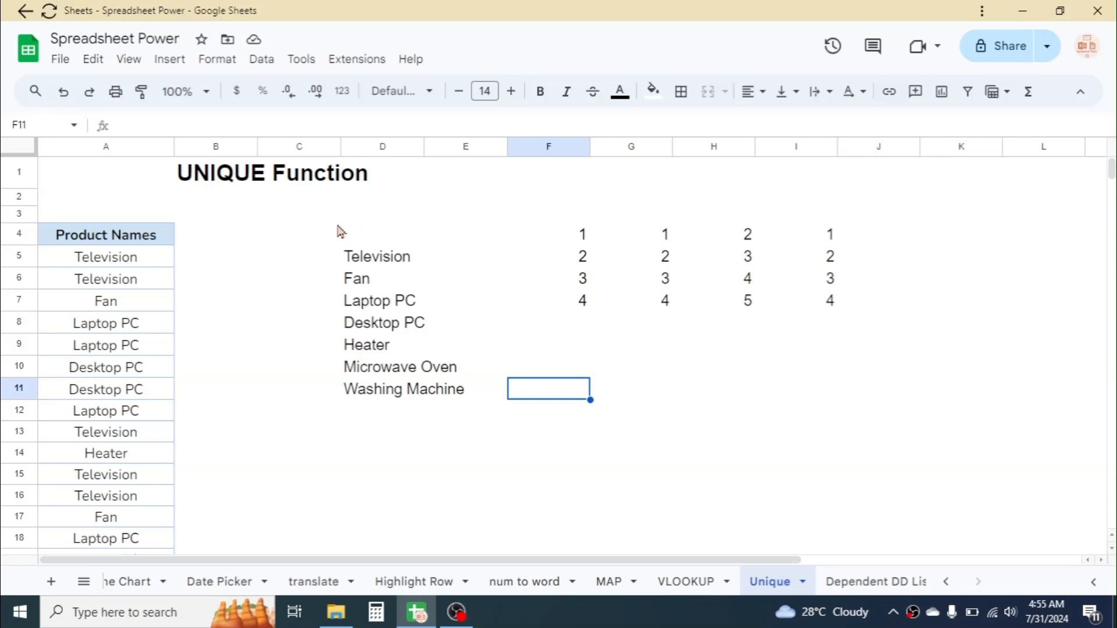
Step: Edit the formula in D5 to =UNIQUE(A5:A24,,TRUE) so only products that occur exactly once are returned
click(370, 259)
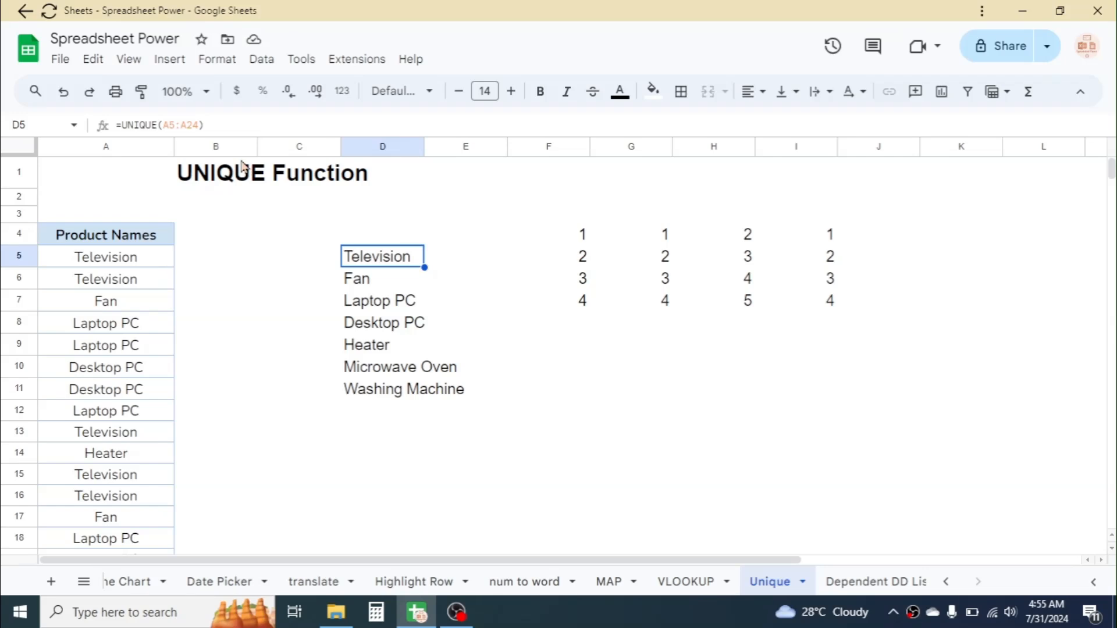
click(198, 125)
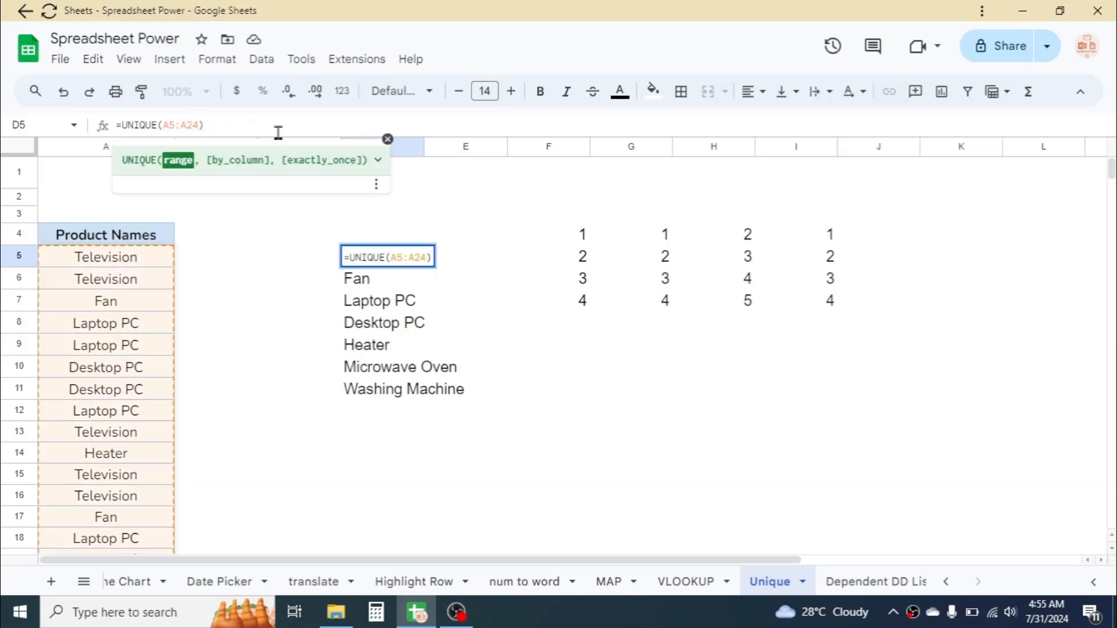
text(,)
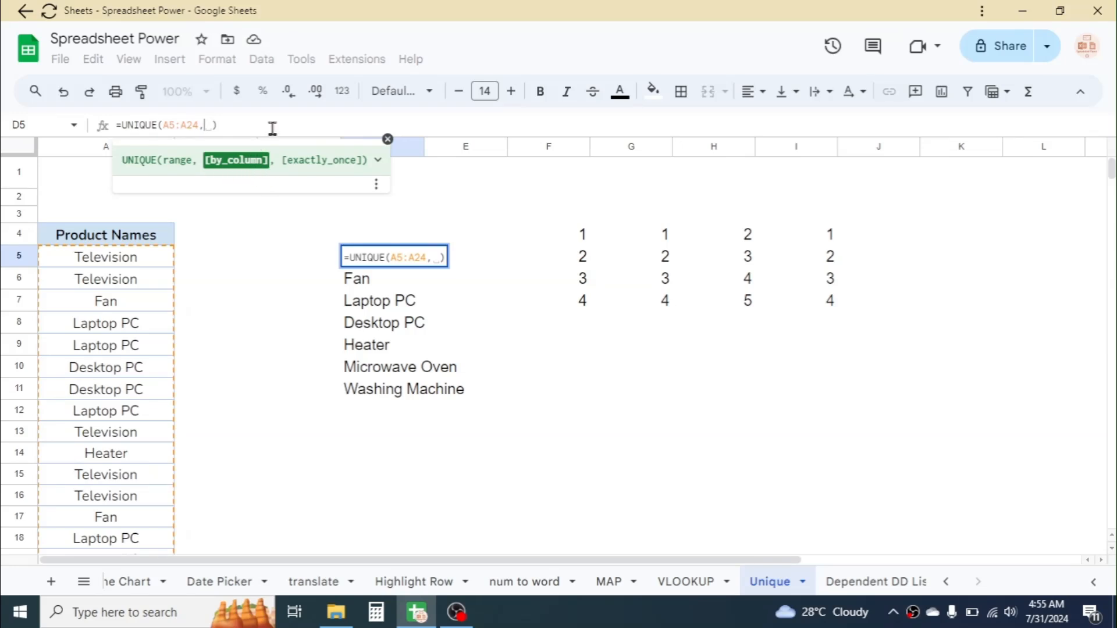
text(,)
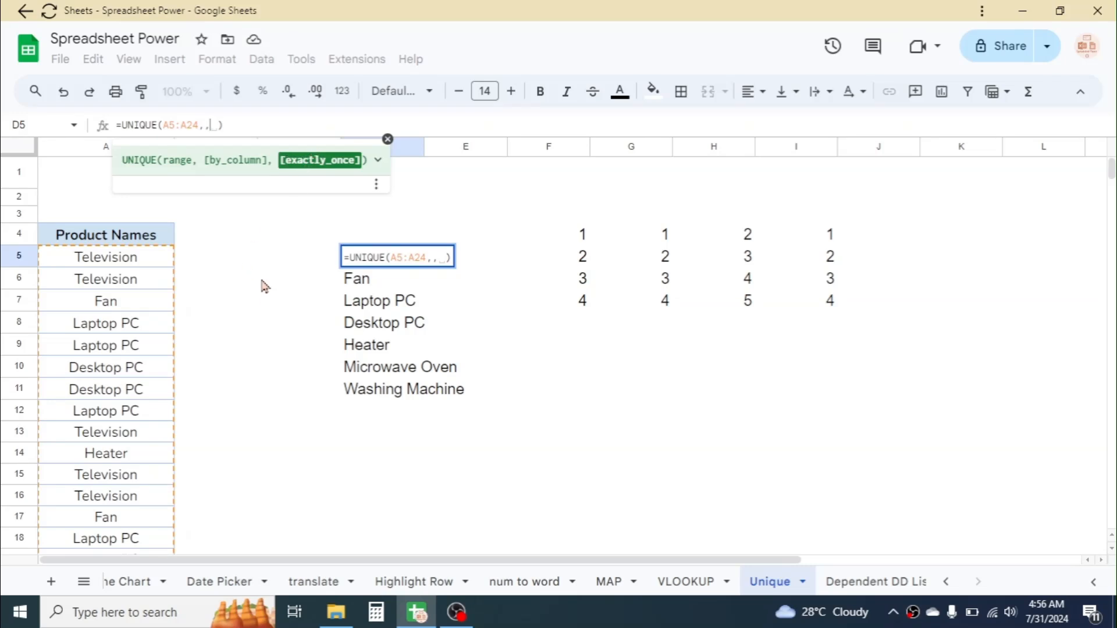
text(TRUE)
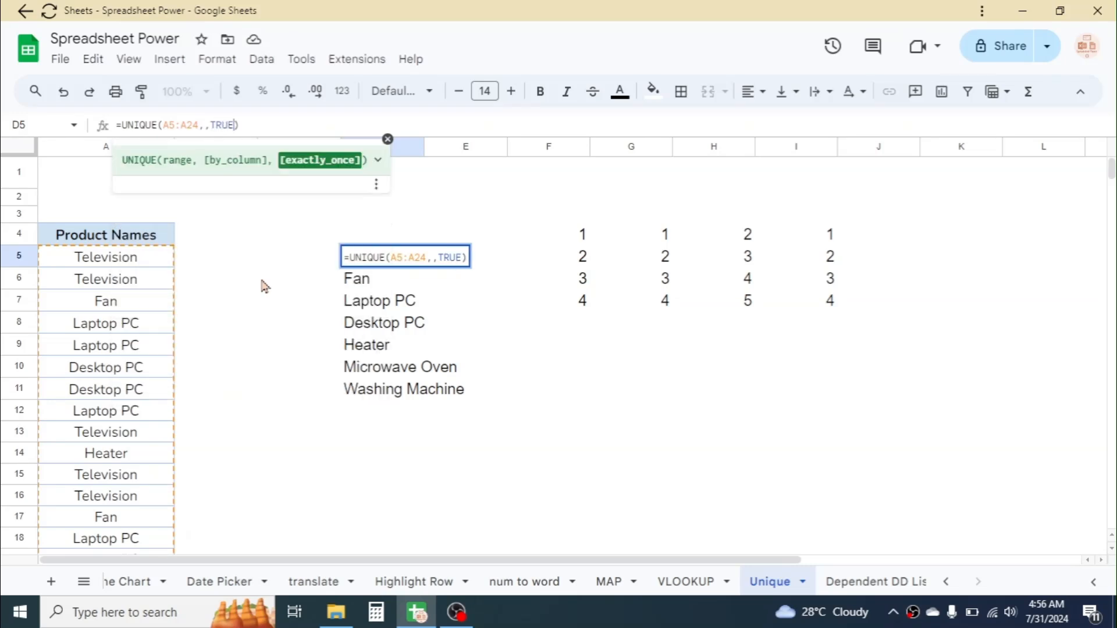
key(Return)
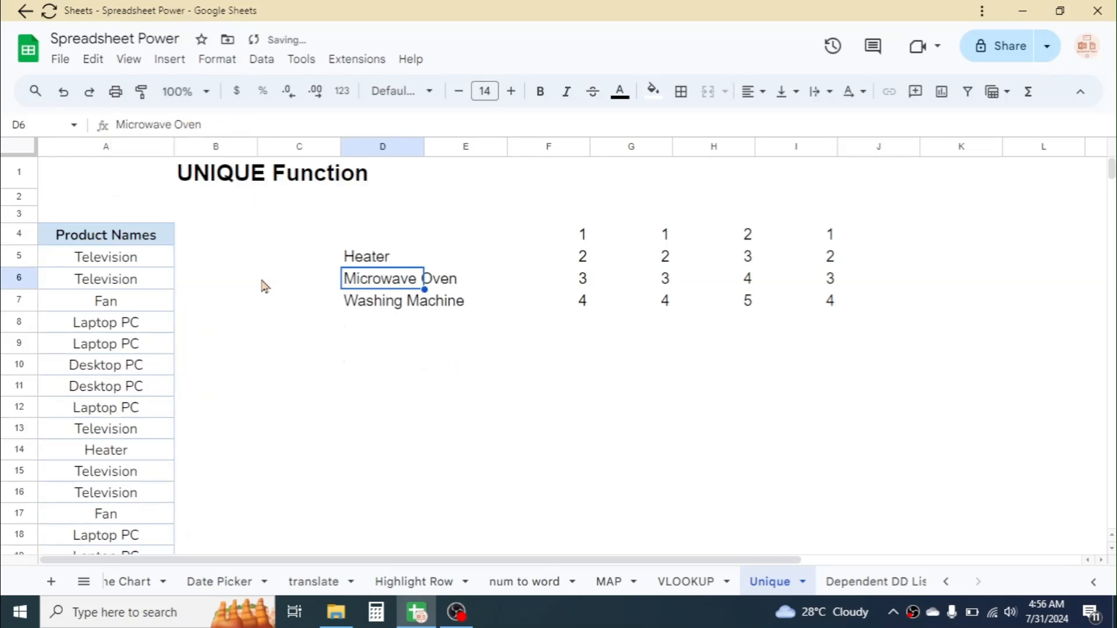
Step: Check the products returned in column D against the source list and compare the number columns in F4:I7 for duplicates
click(478, 367)
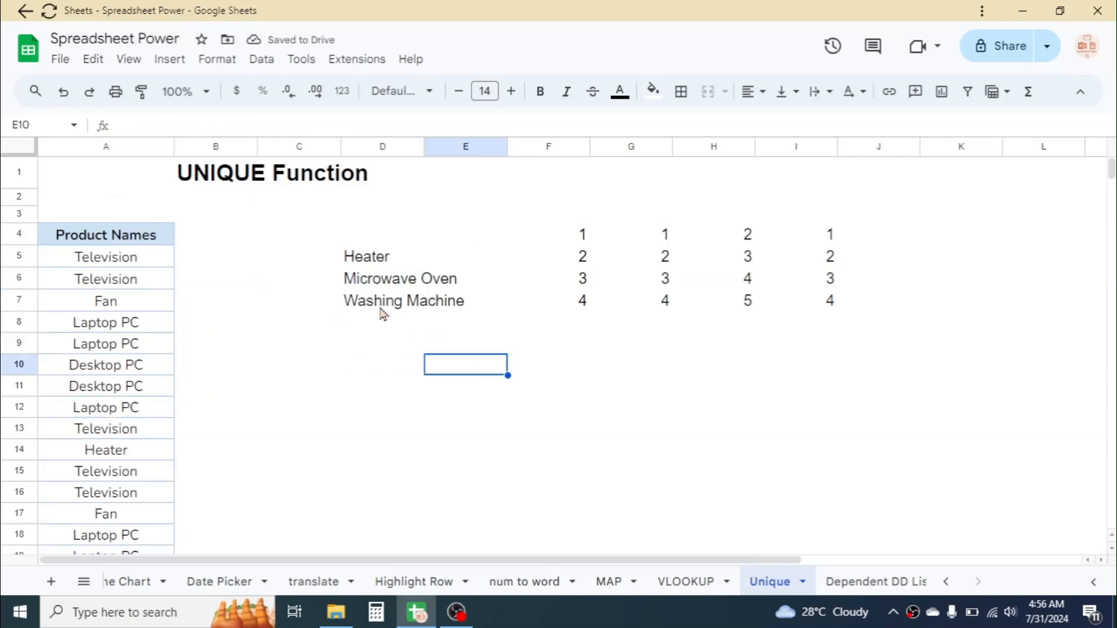
click(377, 259)
click(89, 285)
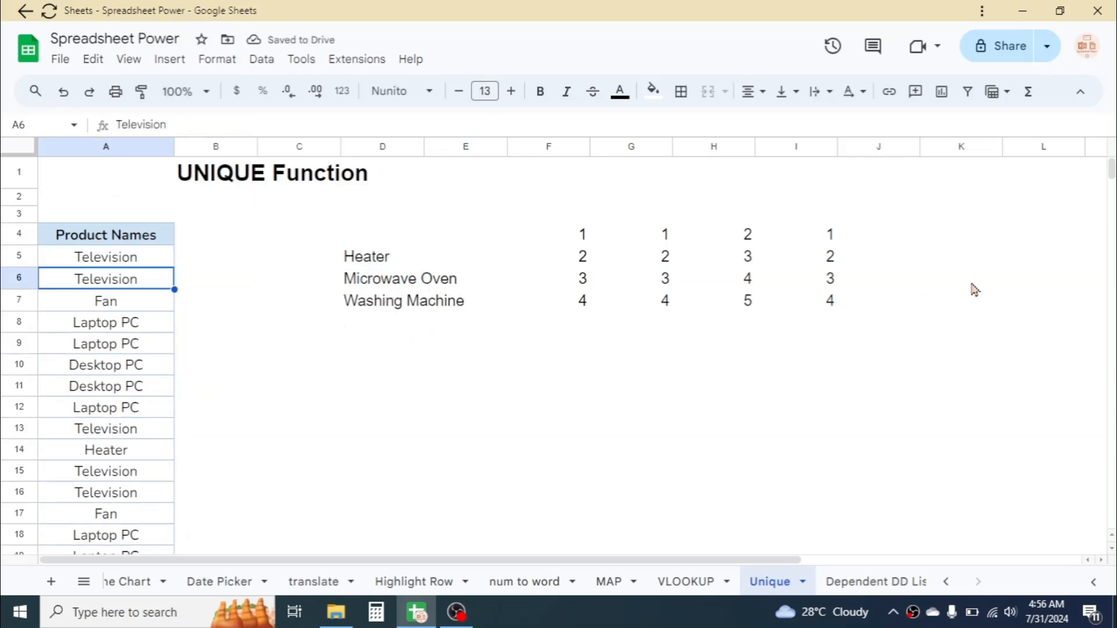
click(384, 301)
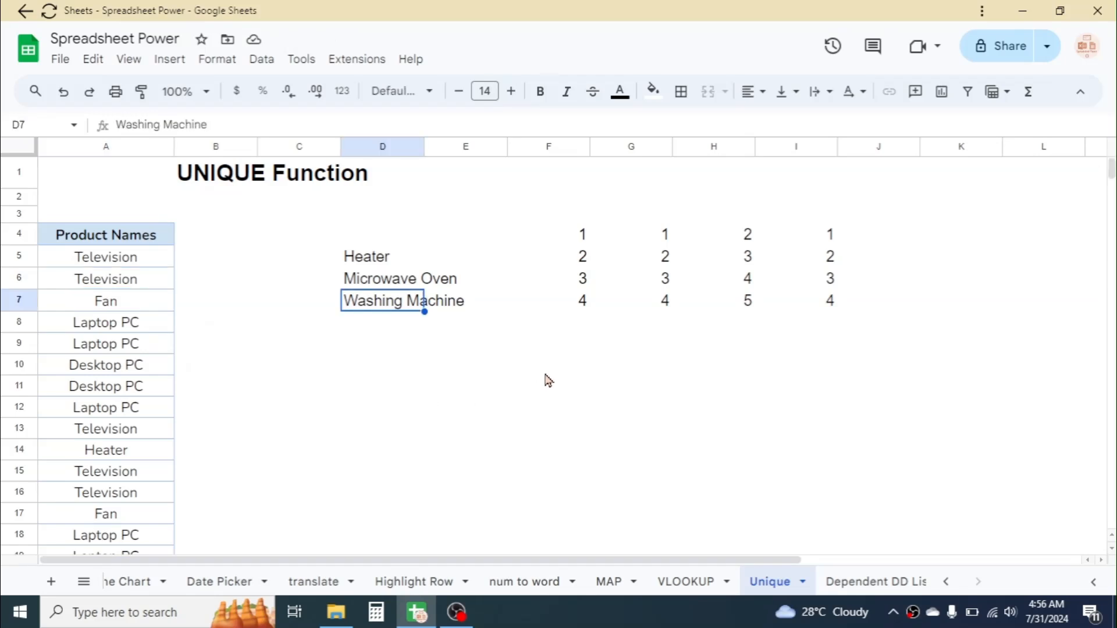
click(584, 342)
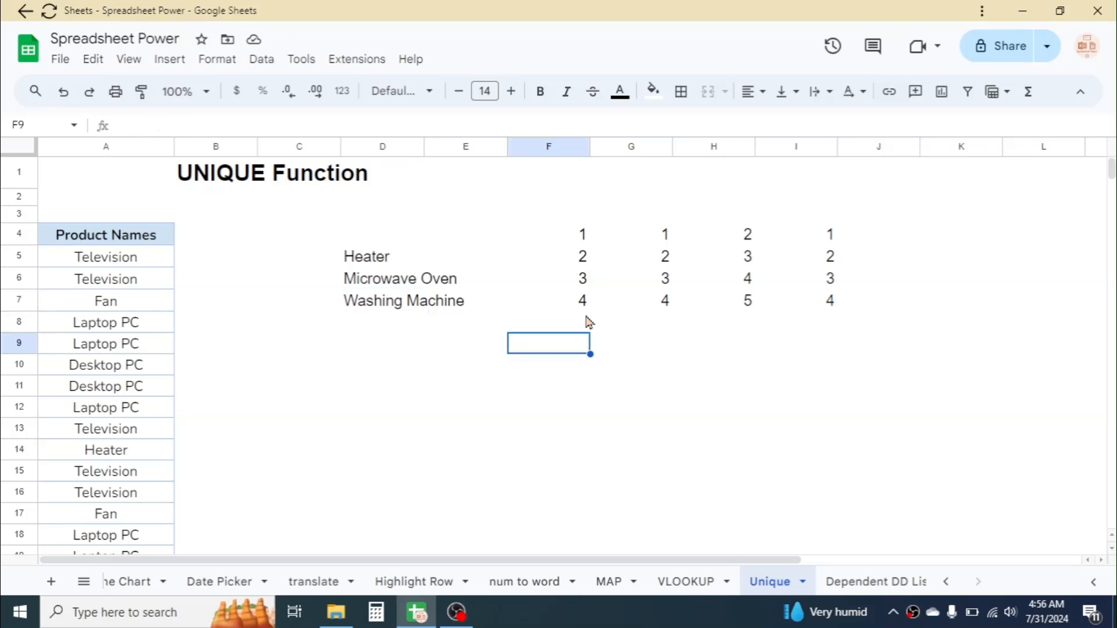
drag(586, 242, 595, 289)
drag(663, 234, 666, 302)
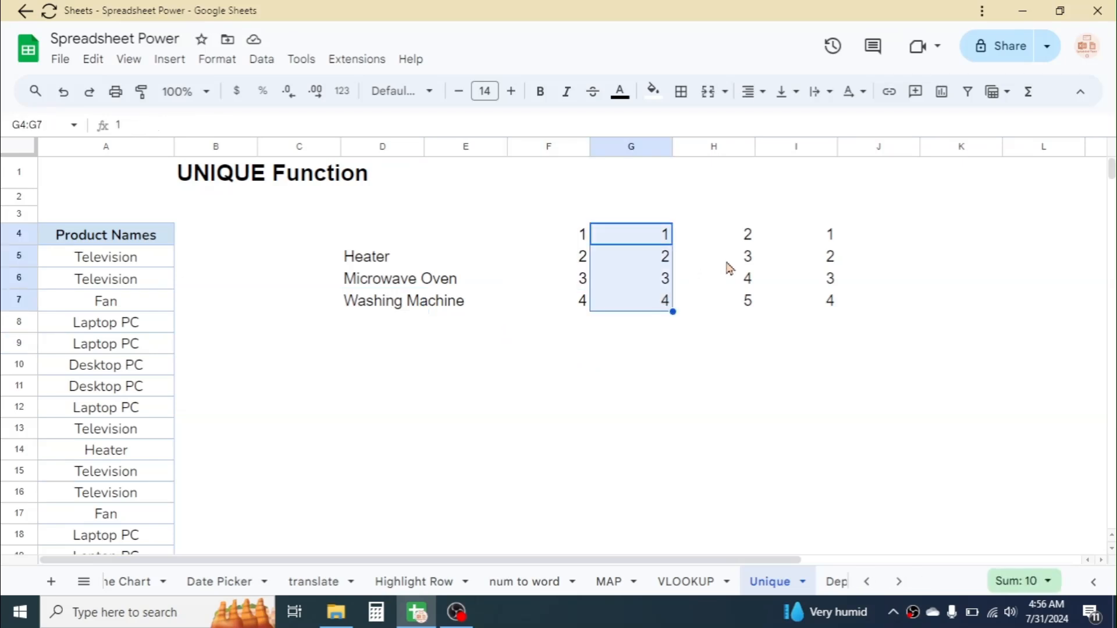
drag(746, 233, 750, 302)
drag(827, 236, 830, 302)
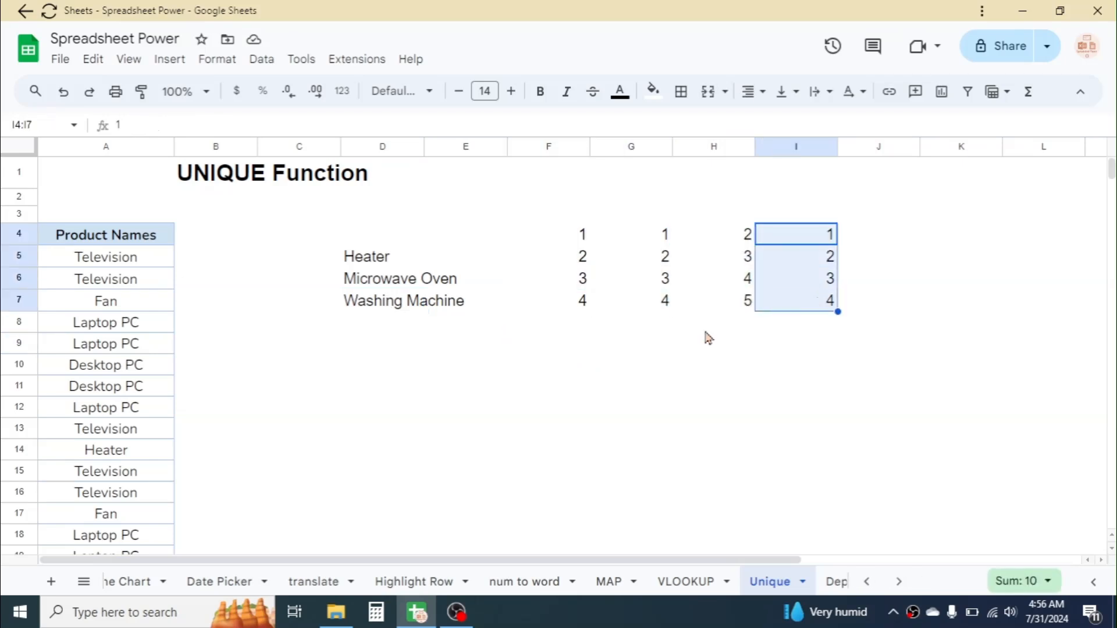
drag(585, 236, 665, 300)
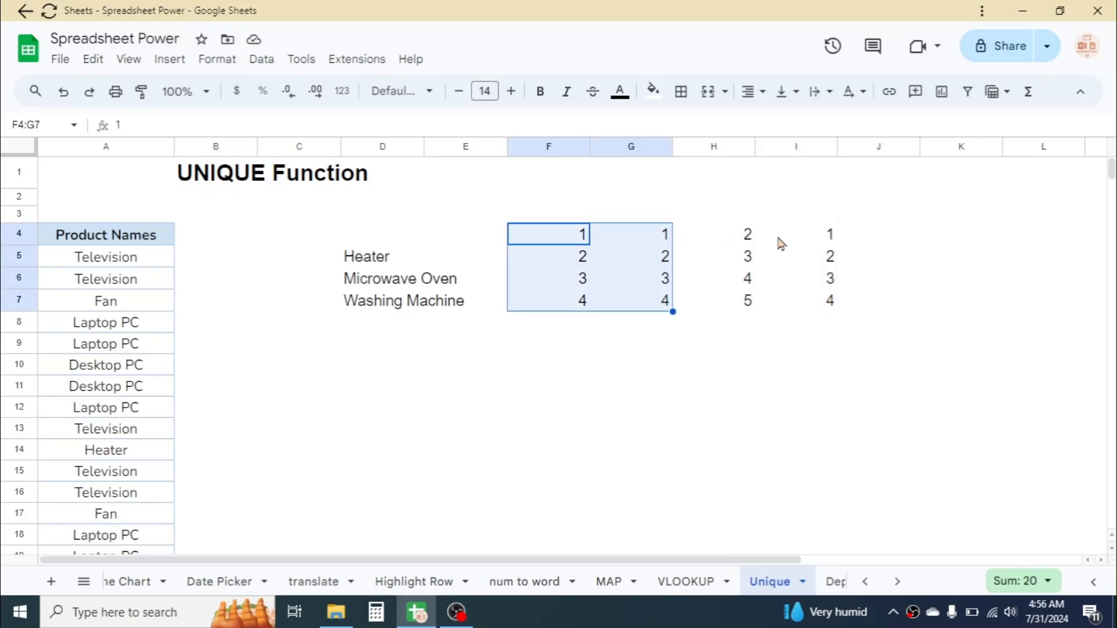
click(808, 241)
Step: Enter =UNIQUE(F4:I7,TRUE) in cell G10 to extract the unique columns from the number table
click(604, 374)
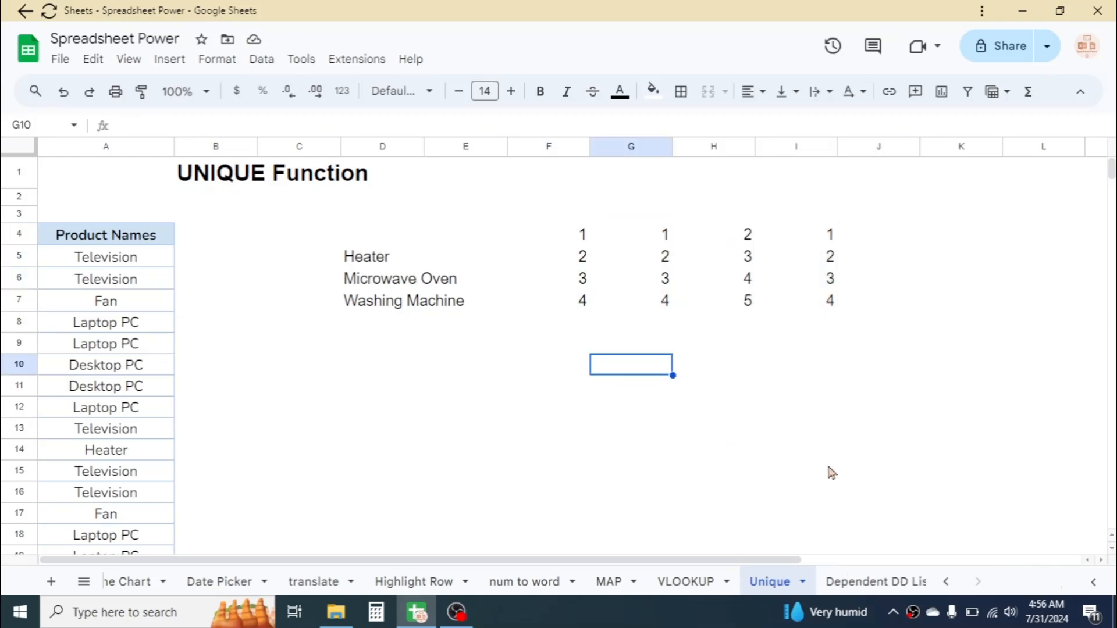
text(=)
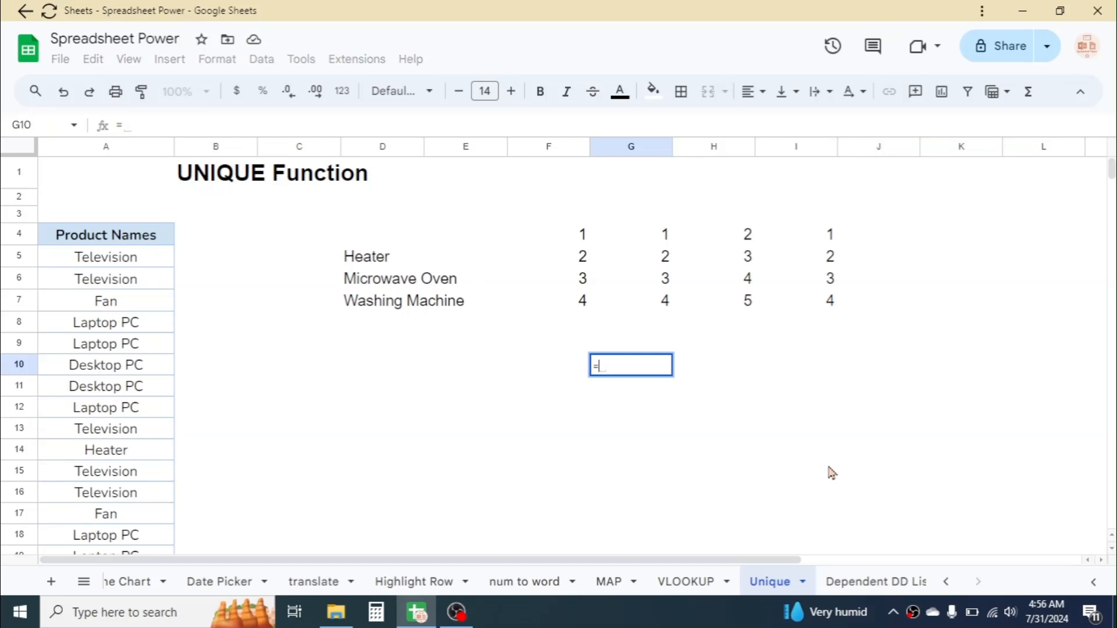
text(UNIQ)
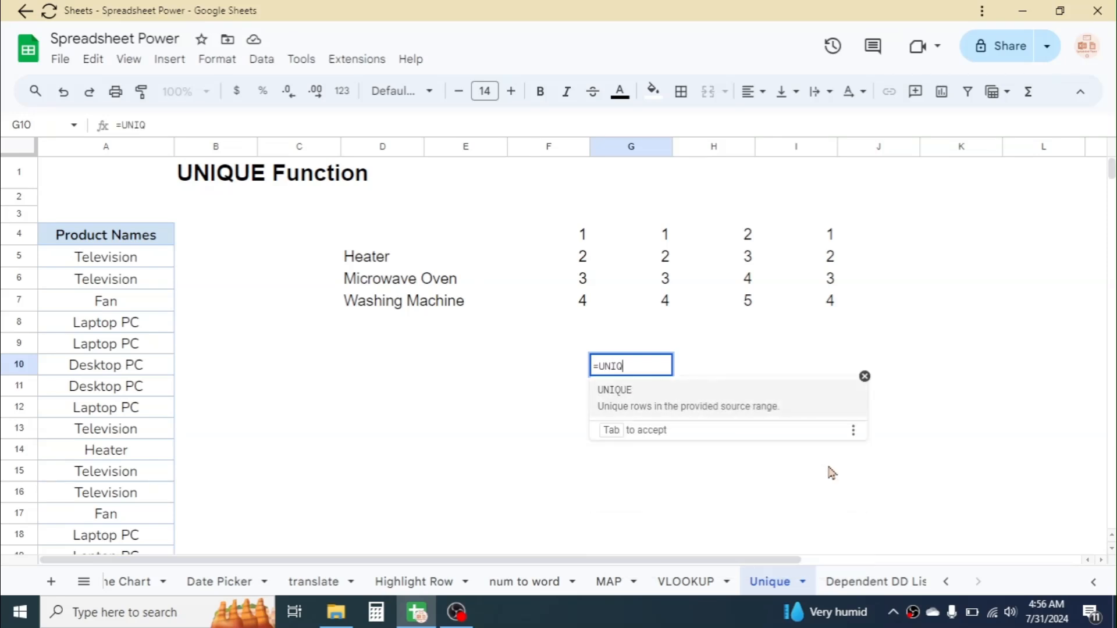
text(UE()
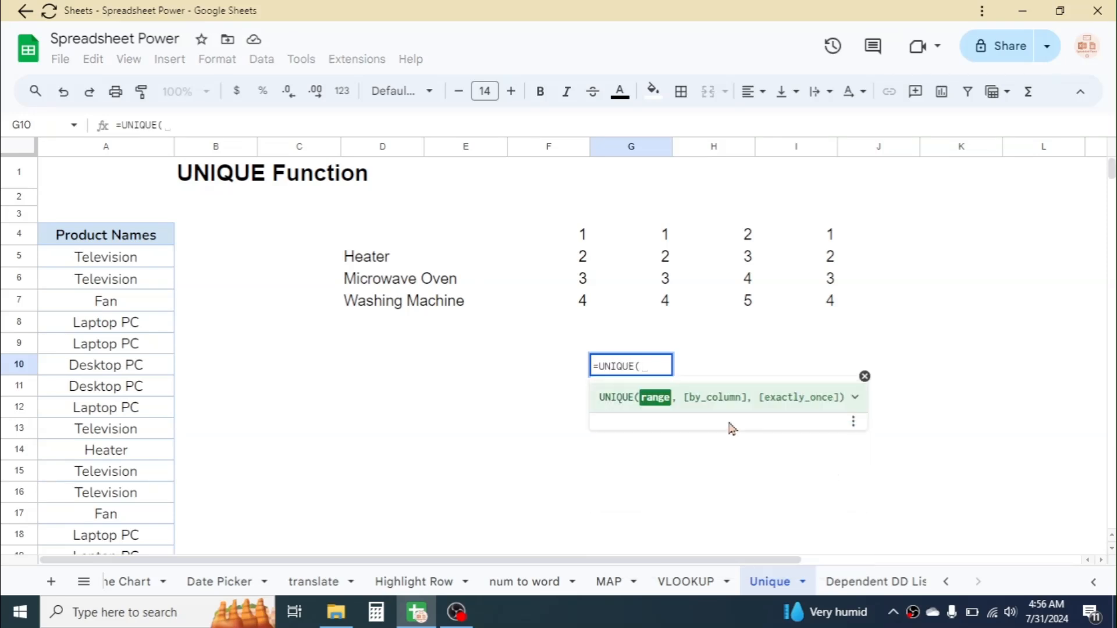
drag(582, 234, 830, 306)
text(,)
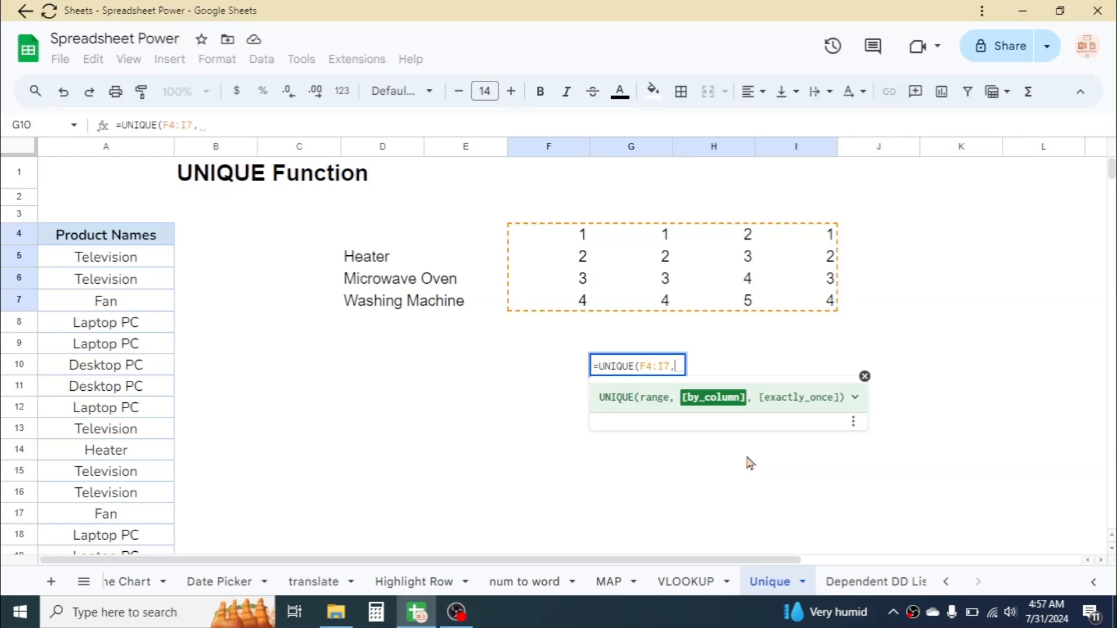
text(TRUE)
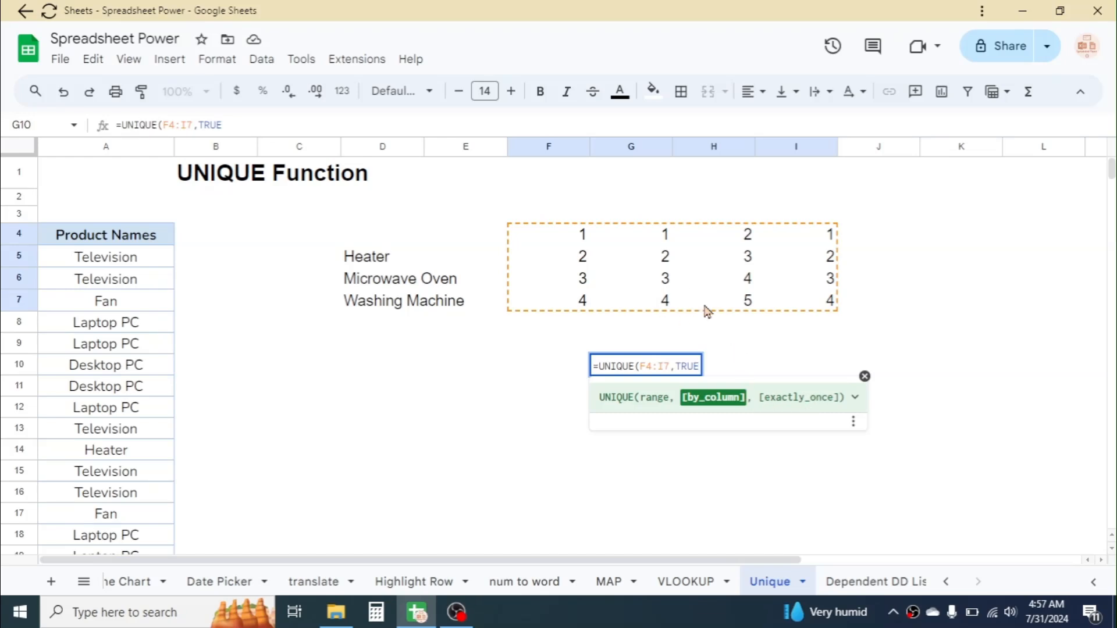
text())
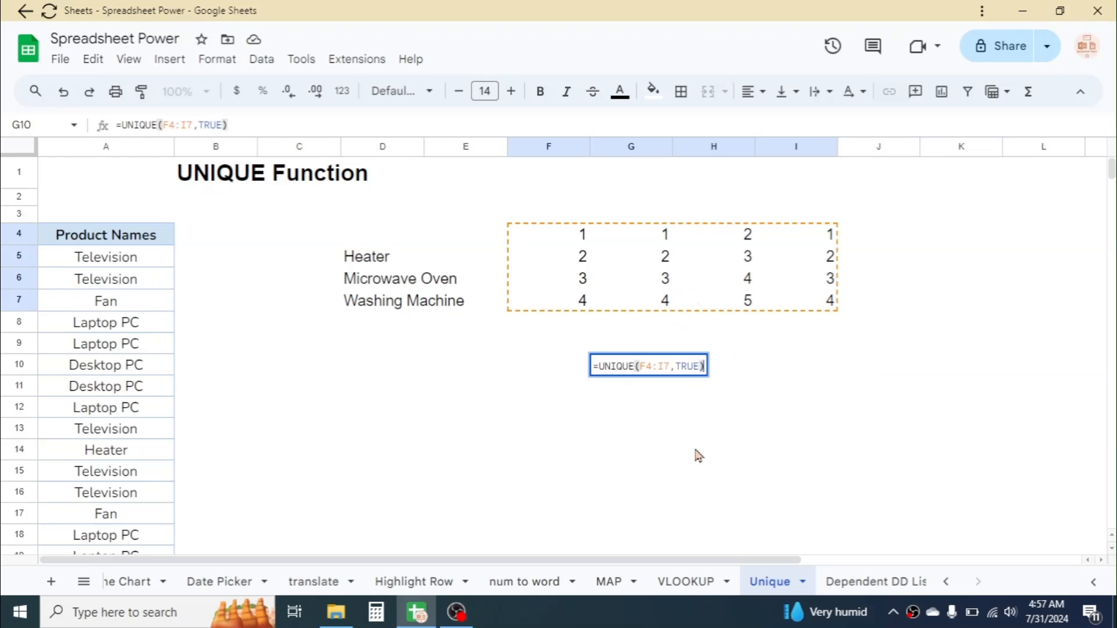
key(Return)
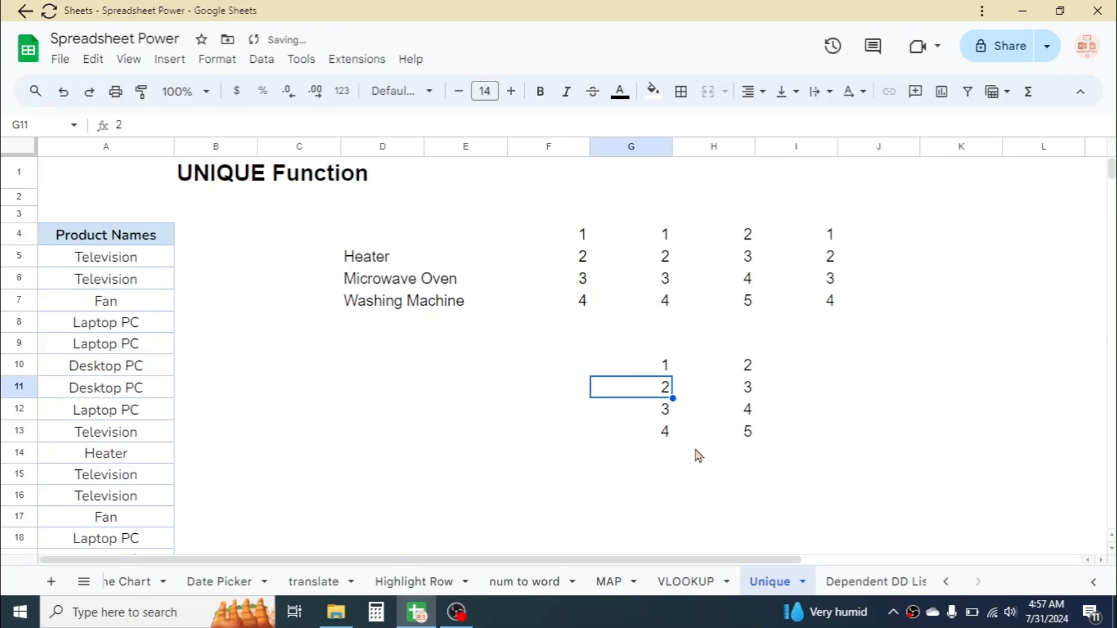
click(856, 422)
drag(662, 365, 662, 433)
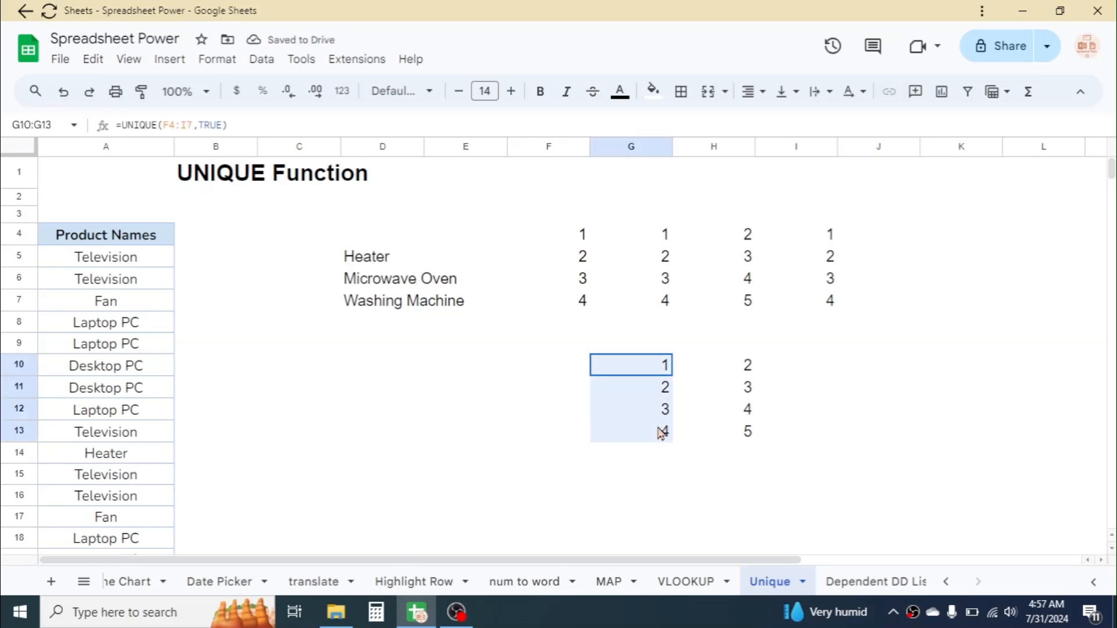
drag(749, 365, 749, 434)
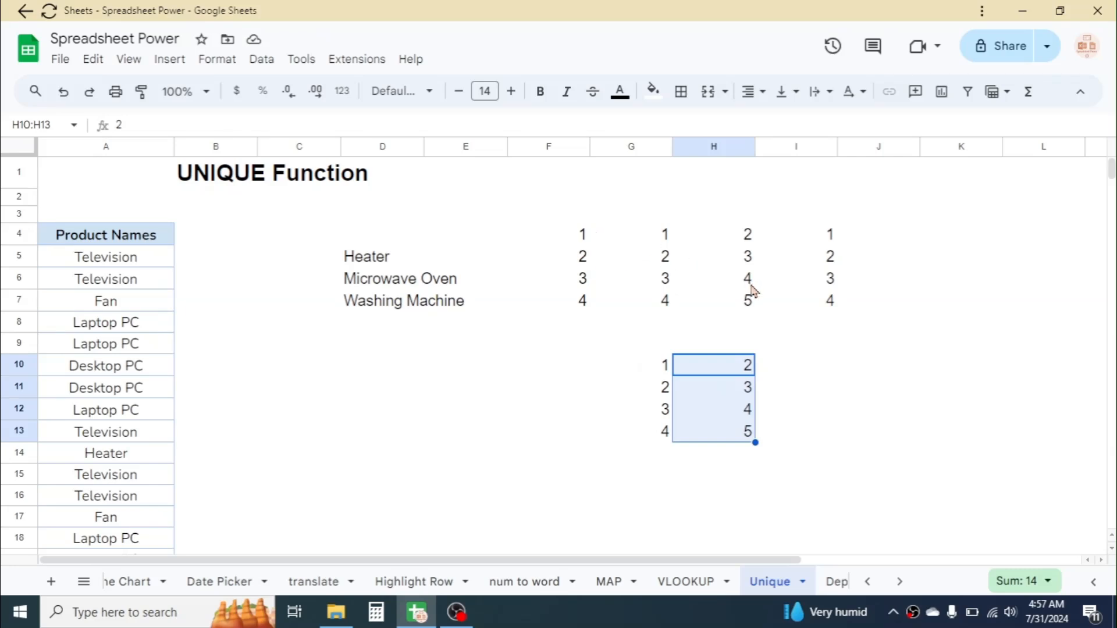
Step: Edit the formula in G10 to =UNIQUE(F4:I7,FALSE) so the number table is compared by rows instead of columns
click(876, 365)
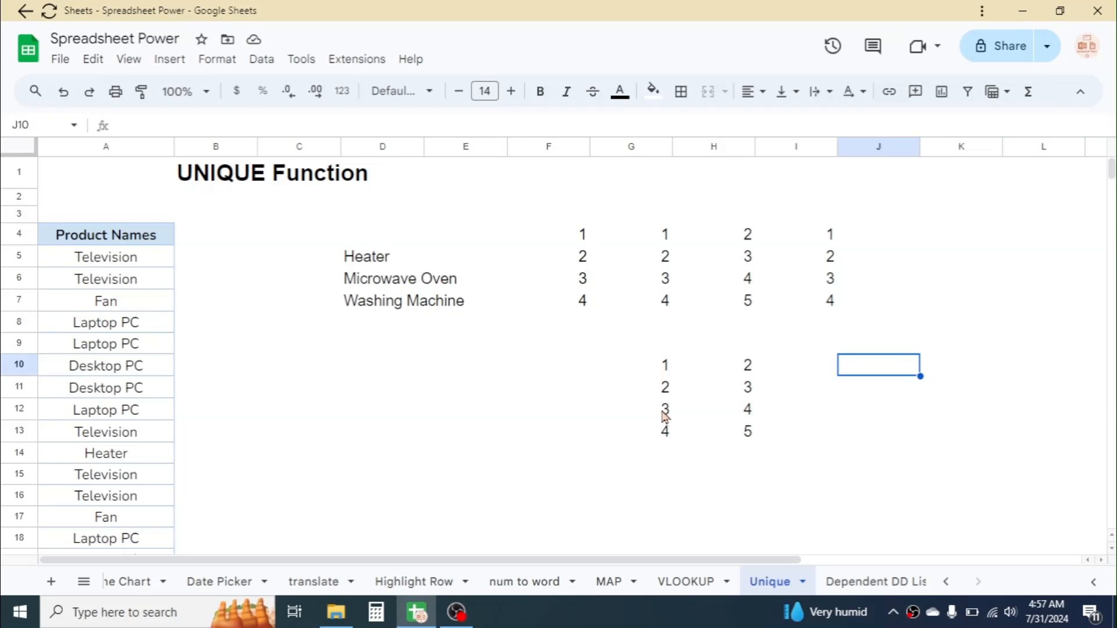
click(664, 369)
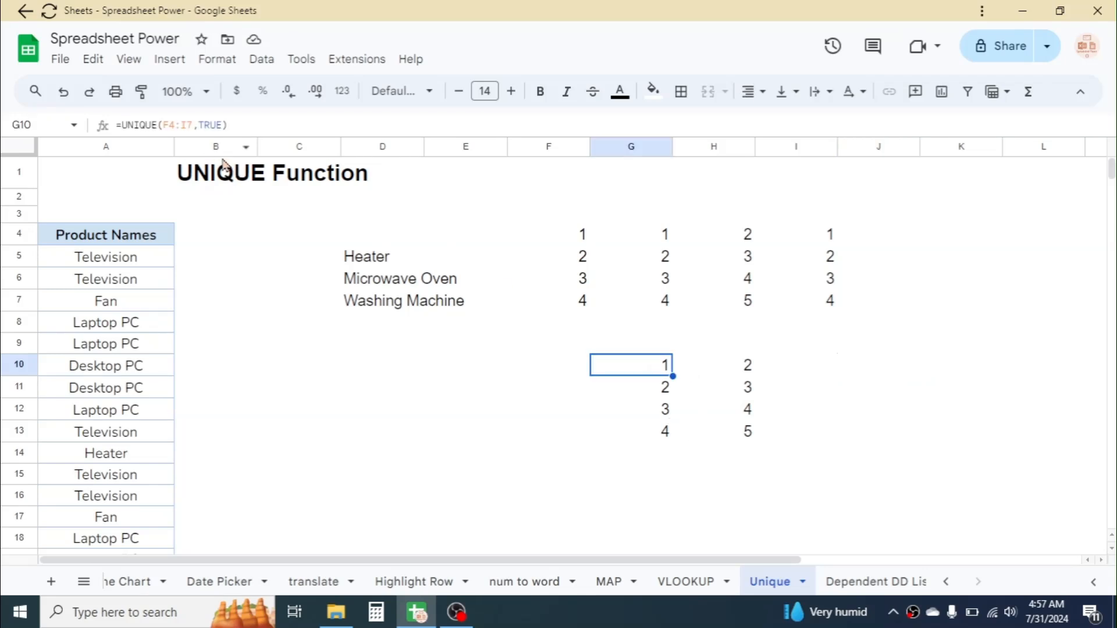
click(219, 124)
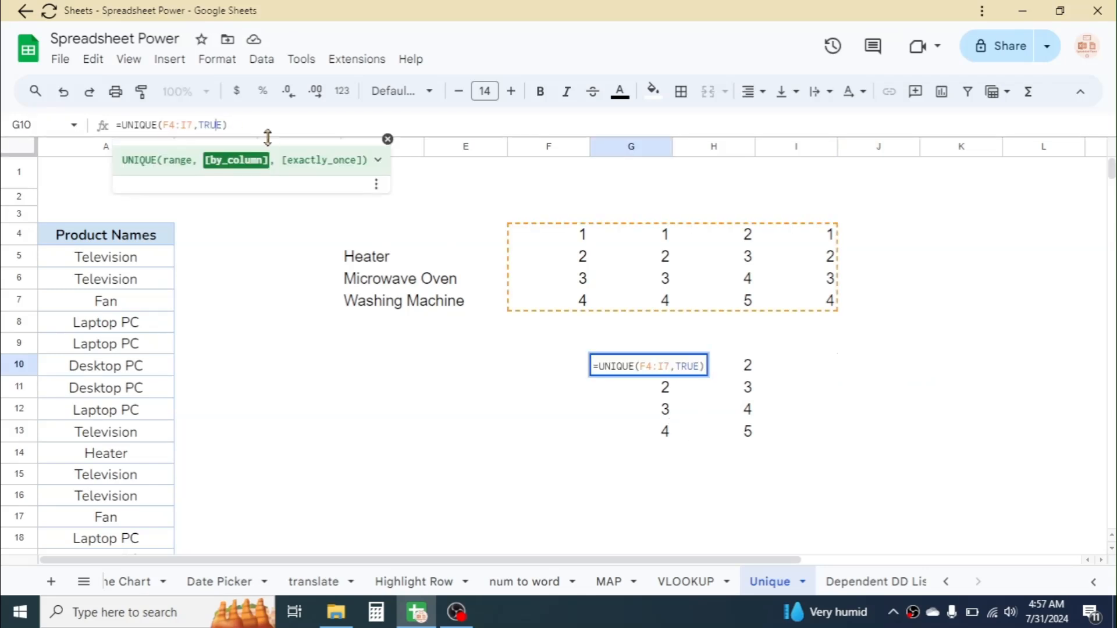
key(BackSpace)
key(BackSpace)
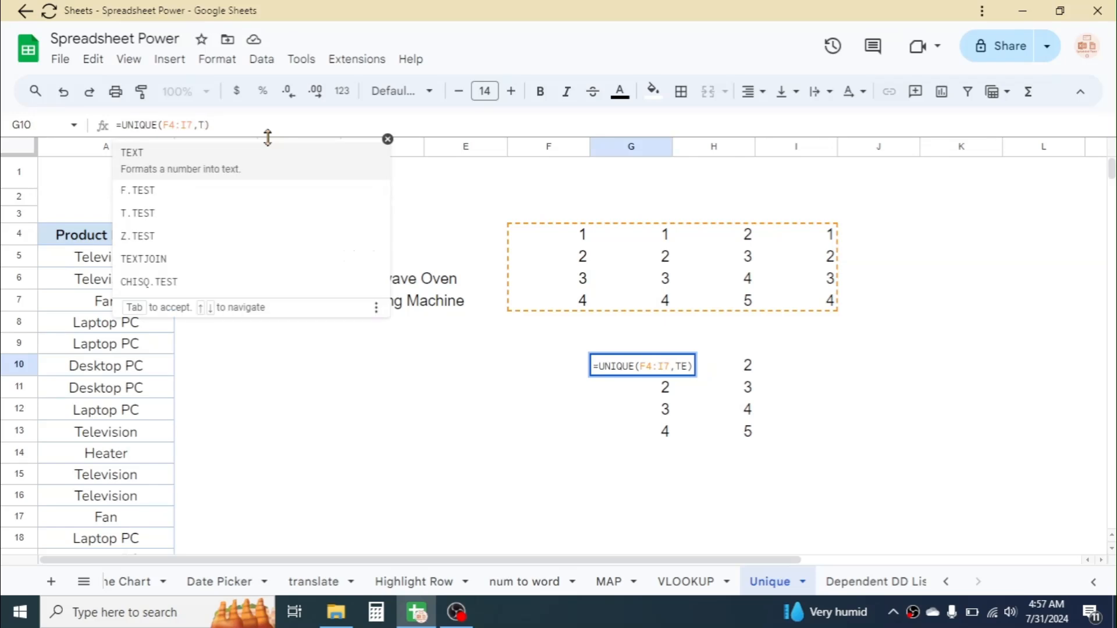
key(BackSpace)
key(Delete)
text(FALSE)
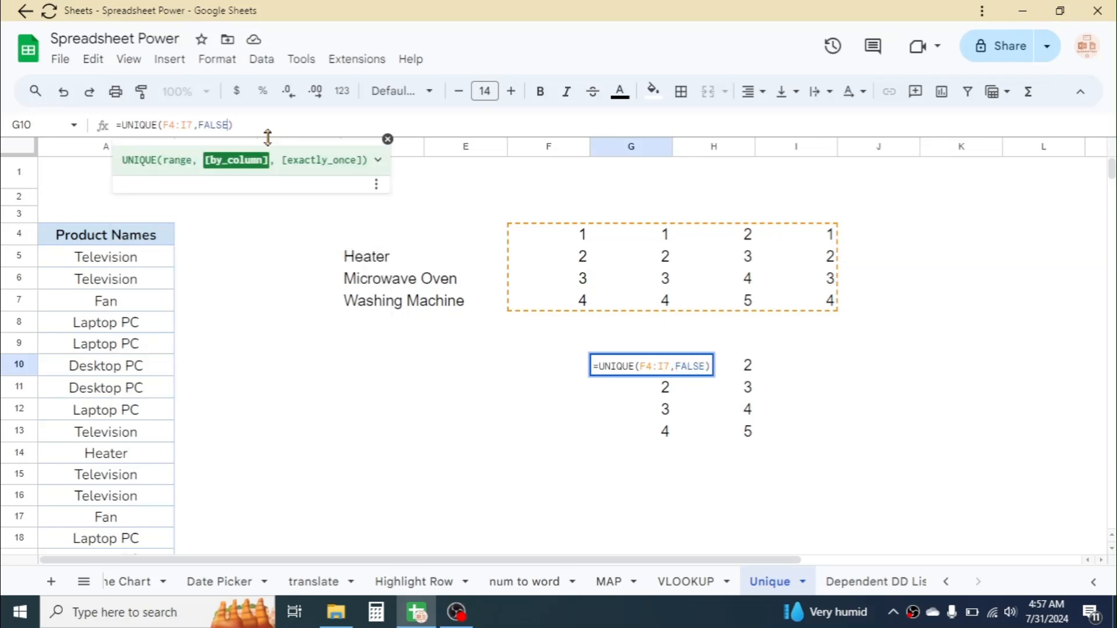
key(Return)
Step: Compare the rows returned in G10:J13 with the source rows in F4:I7 to examine how uniqueness is judged by row
click(665, 368)
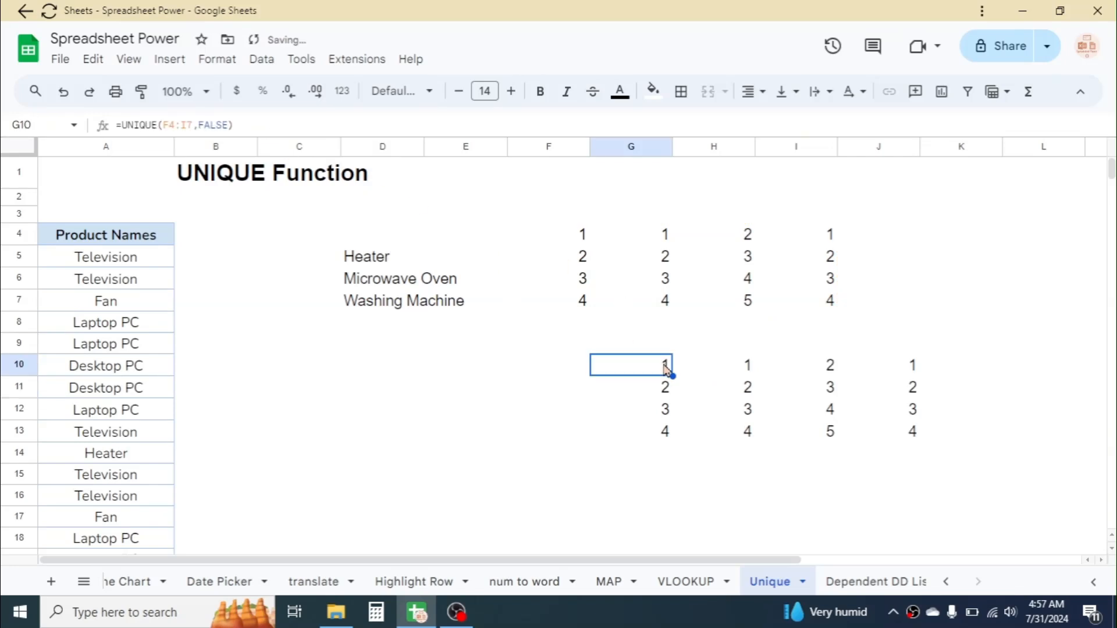
click(747, 368)
drag(585, 239, 864, 252)
click(580, 277)
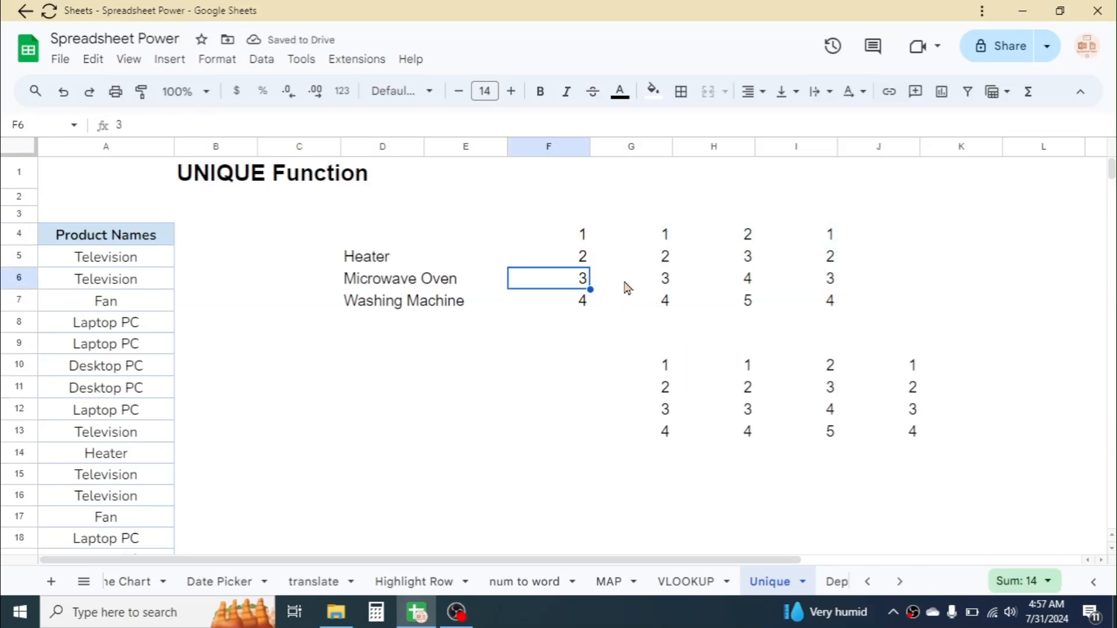
click(708, 289)
click(687, 370)
click(668, 388)
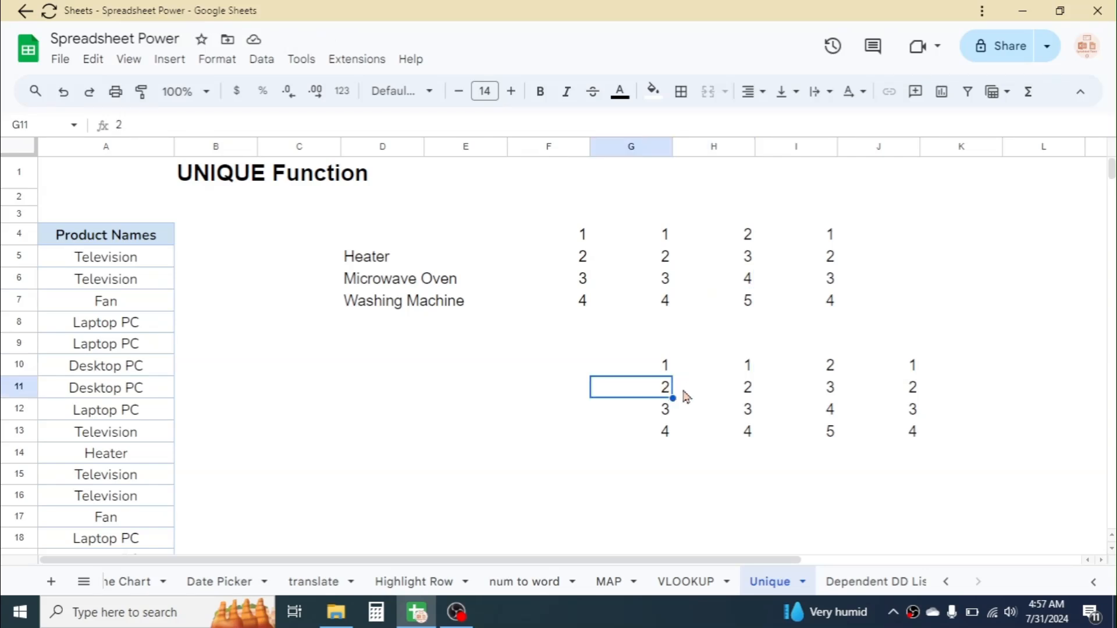
click(750, 397)
drag(661, 416, 885, 414)
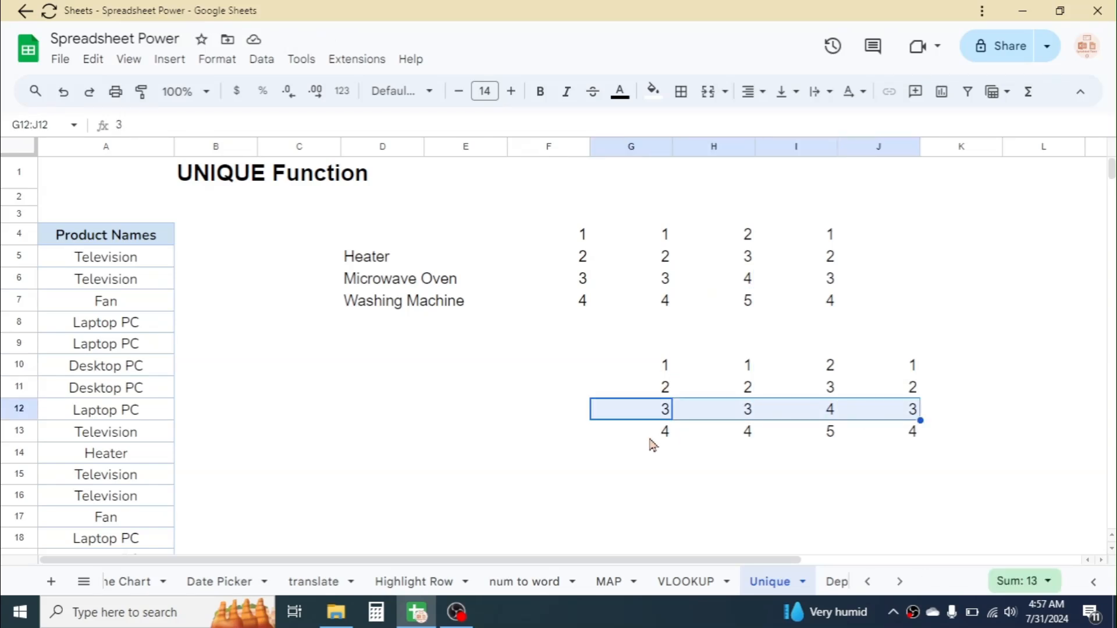
click(403, 388)
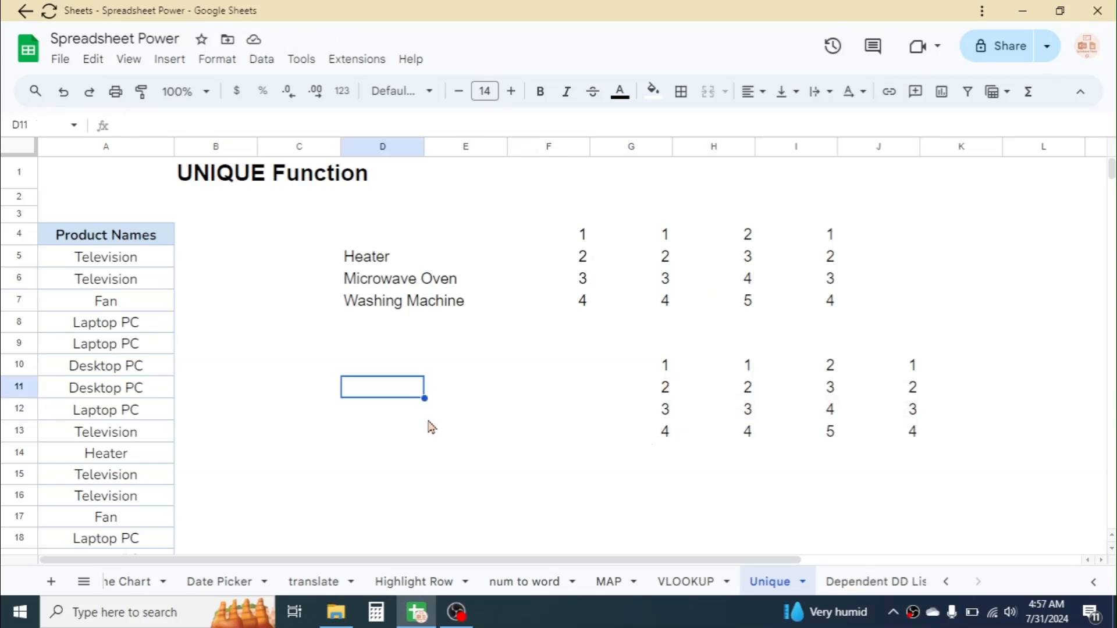